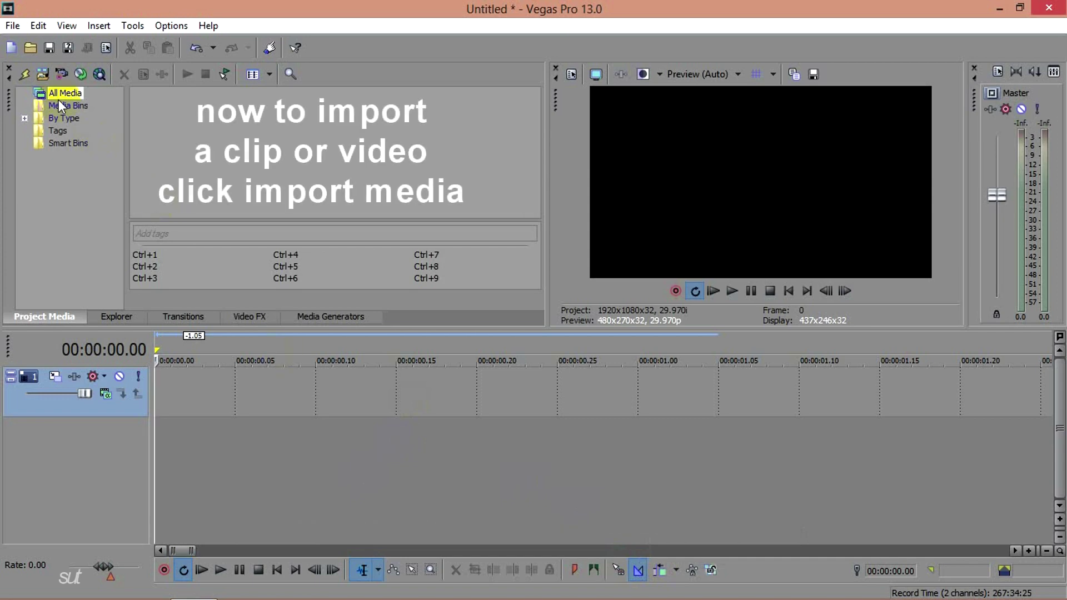
Step: Import the clip "Video Mar 17, 2 24 59 AM (2)" from the Tv Clips folder into the project media
click(42, 74)
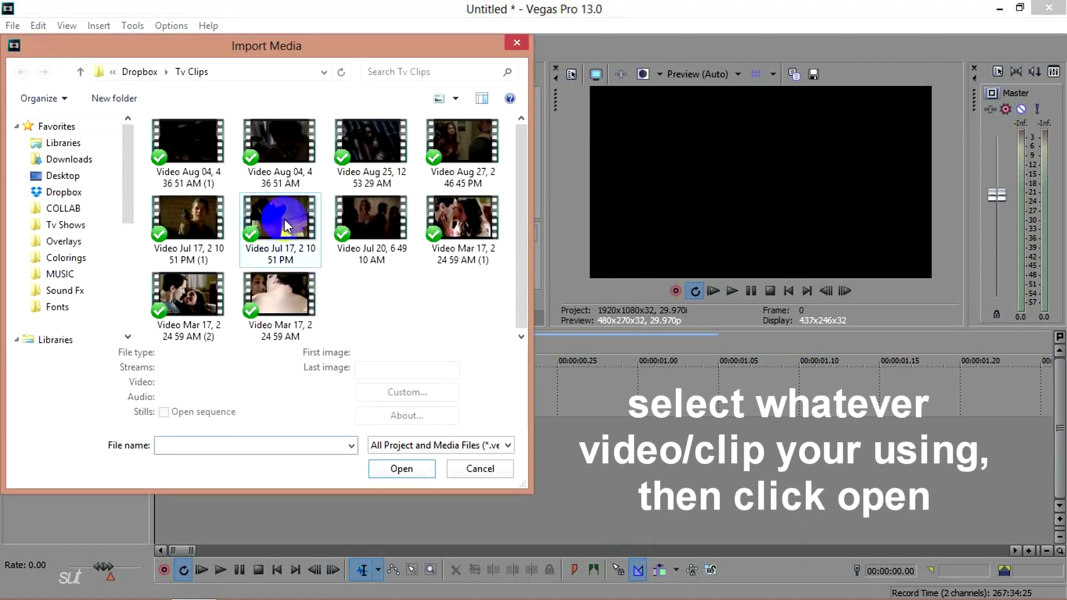
click(199, 293)
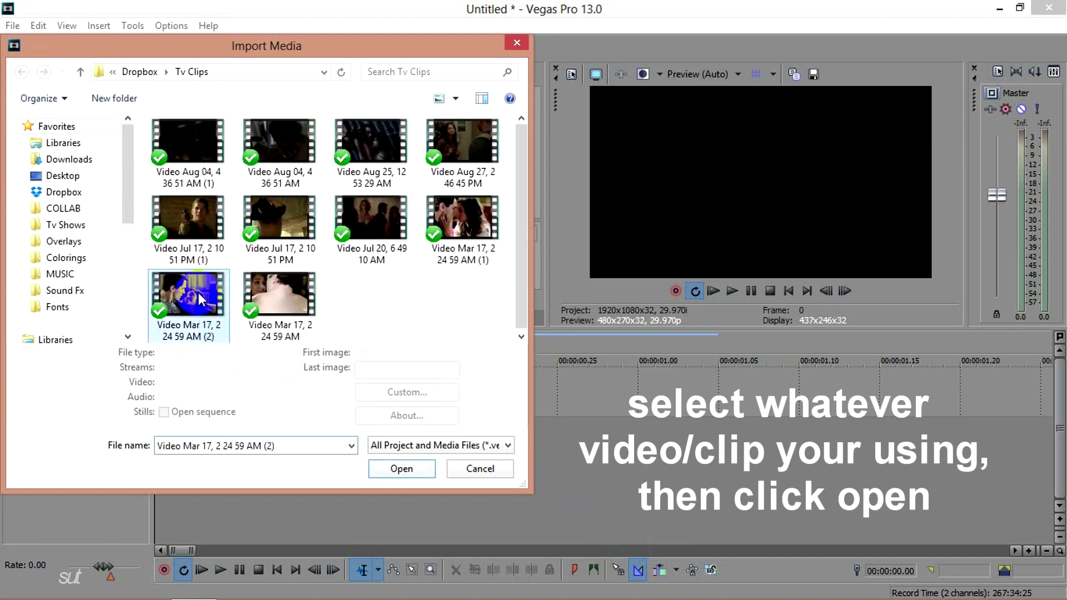
click(407, 472)
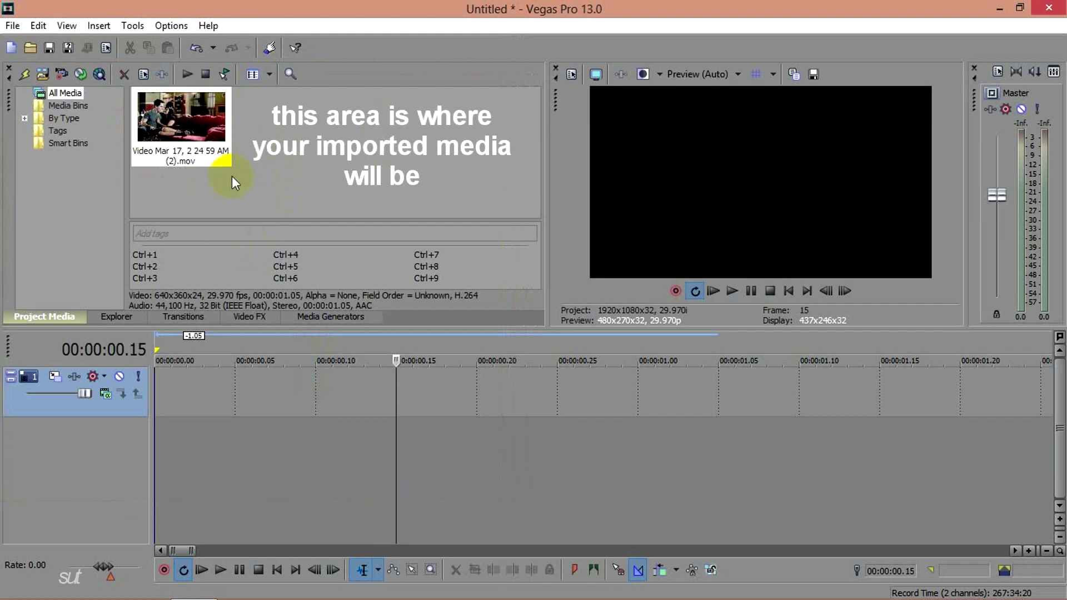
Step: Place the imported clip at the start of the timeline and delete it from there again
drag(188, 108, 159, 396)
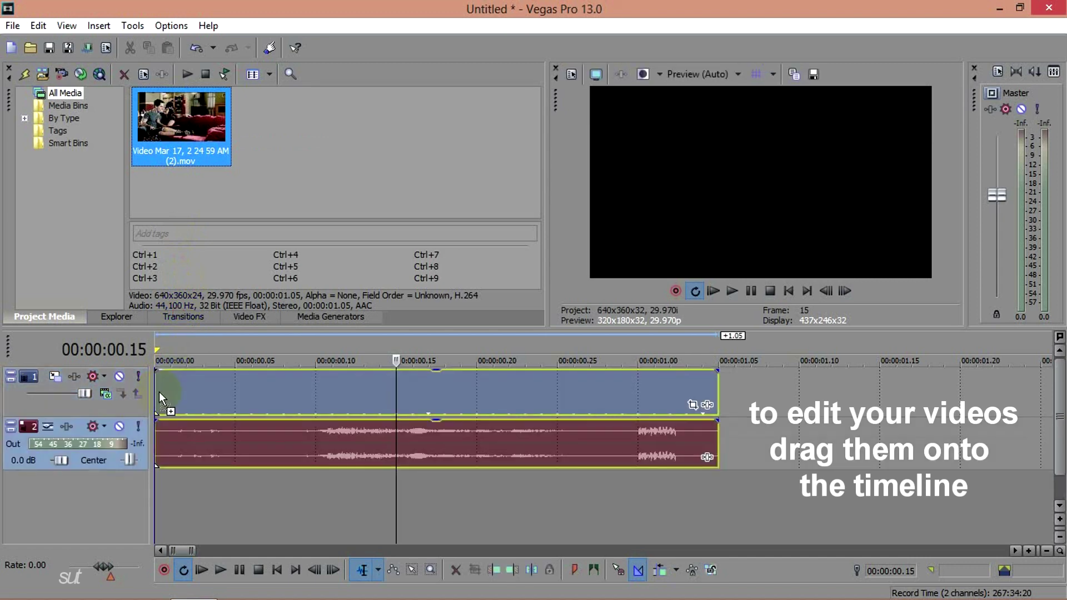
click(273, 390)
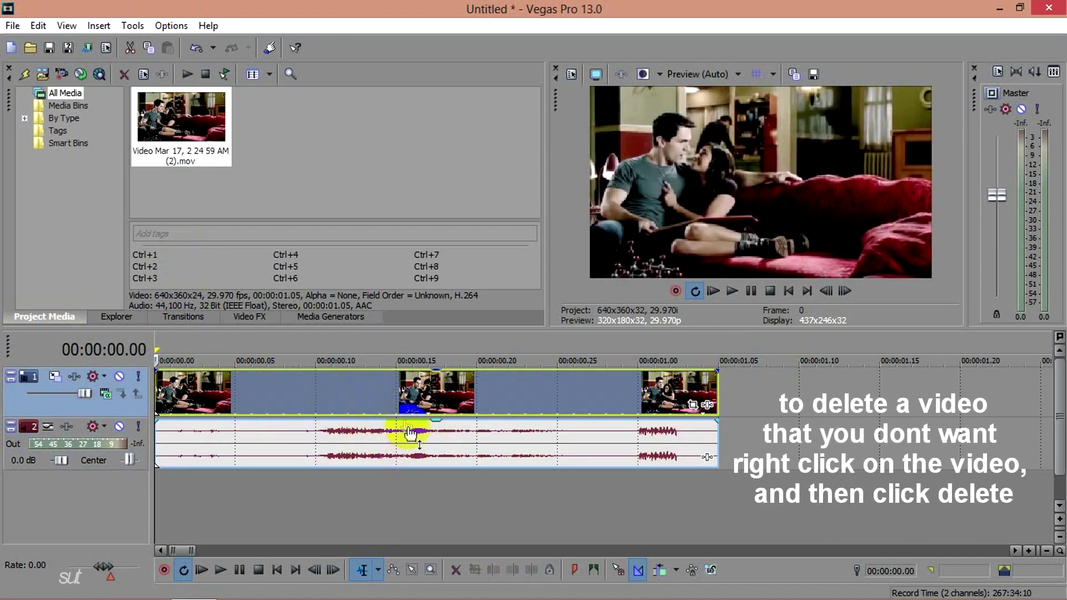
right_click(402, 392)
click(455, 267)
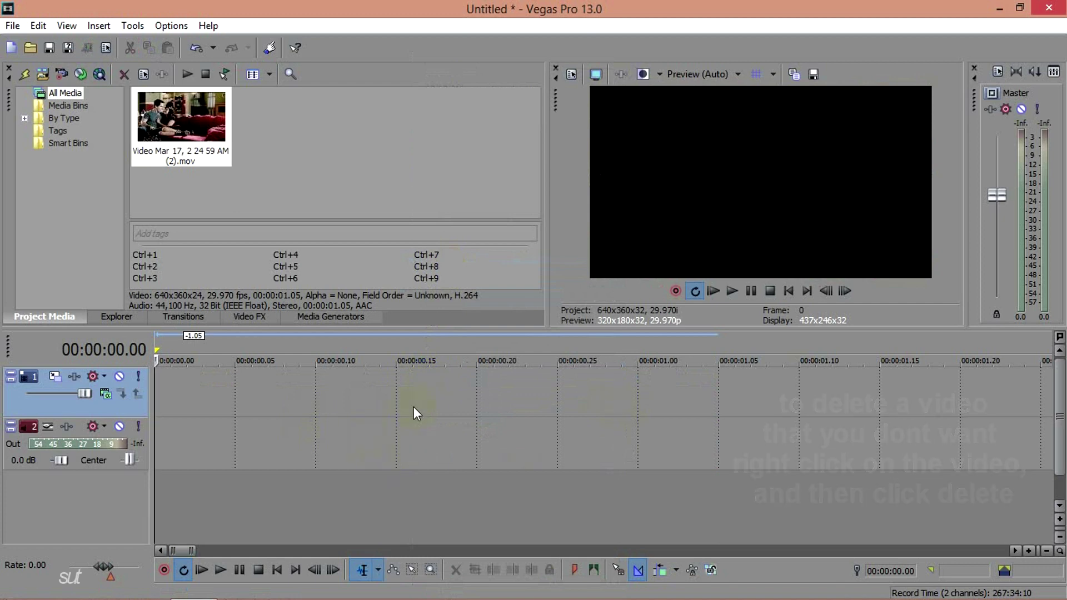
Step: Place the imported clip at the start of the timeline and delete its whole audio track, keeping only the video
drag(186, 133, 165, 414)
drag(418, 416, 458, 425)
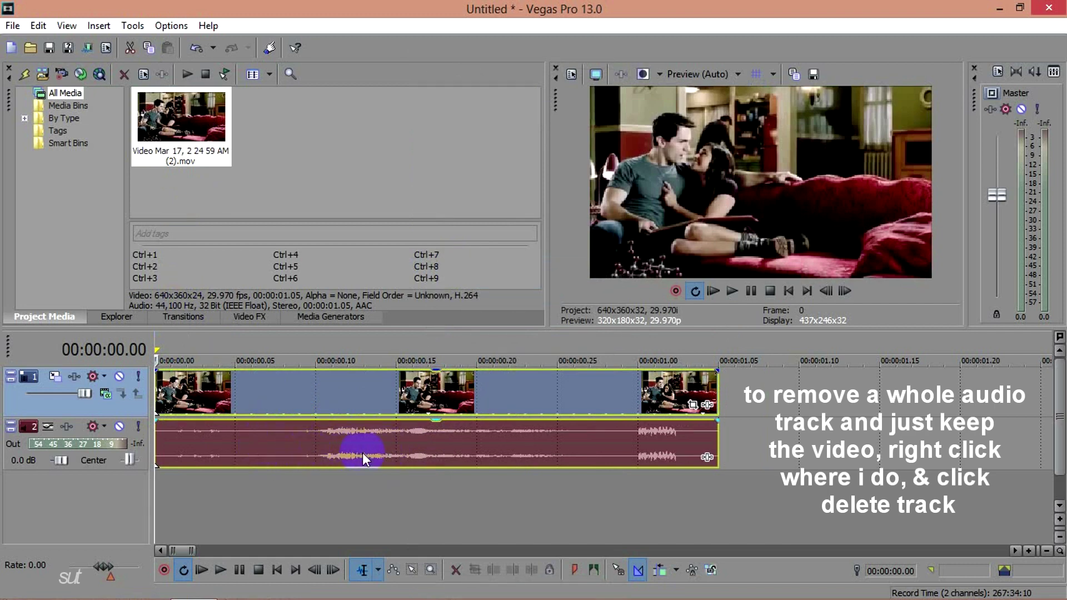
right_click(76, 429)
right_click(79, 425)
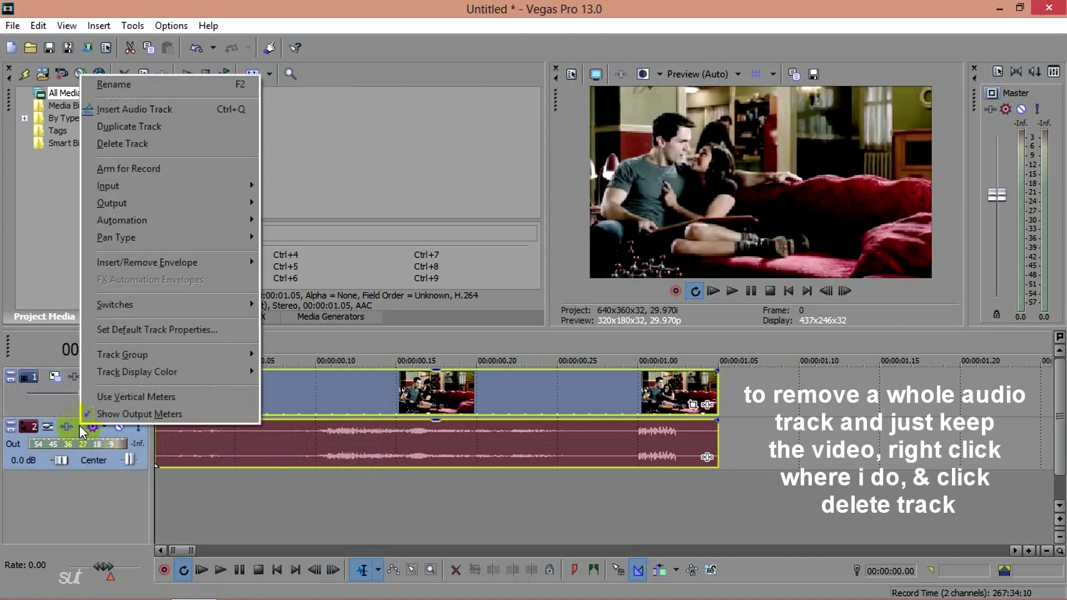
click(168, 145)
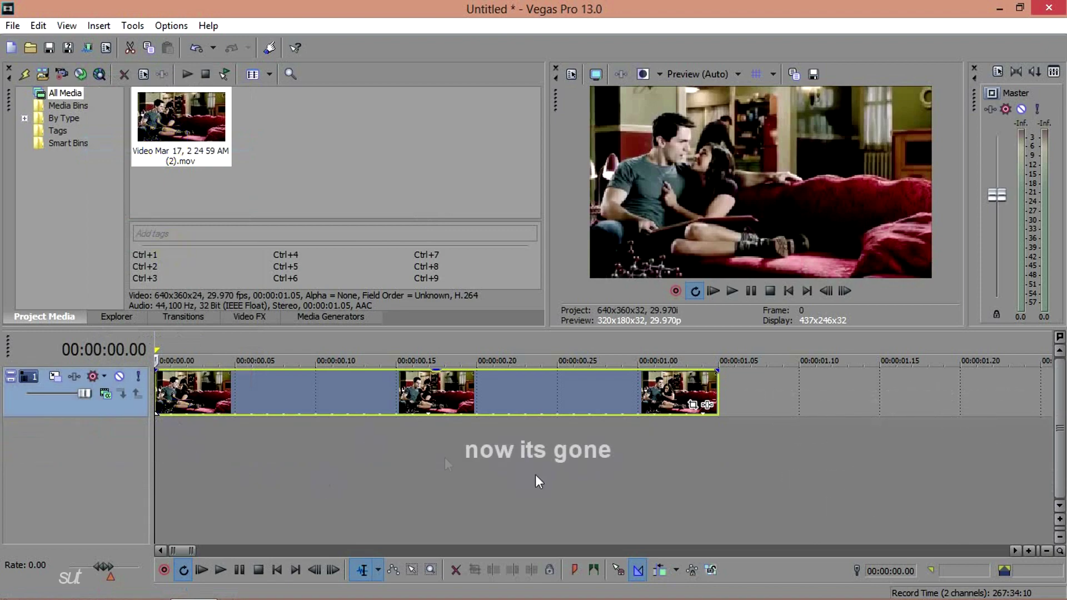
mouse_move(462, 402)
mouse_down()
mouse_move(482, 398)
mouse_move(457, 398)
mouse_up()
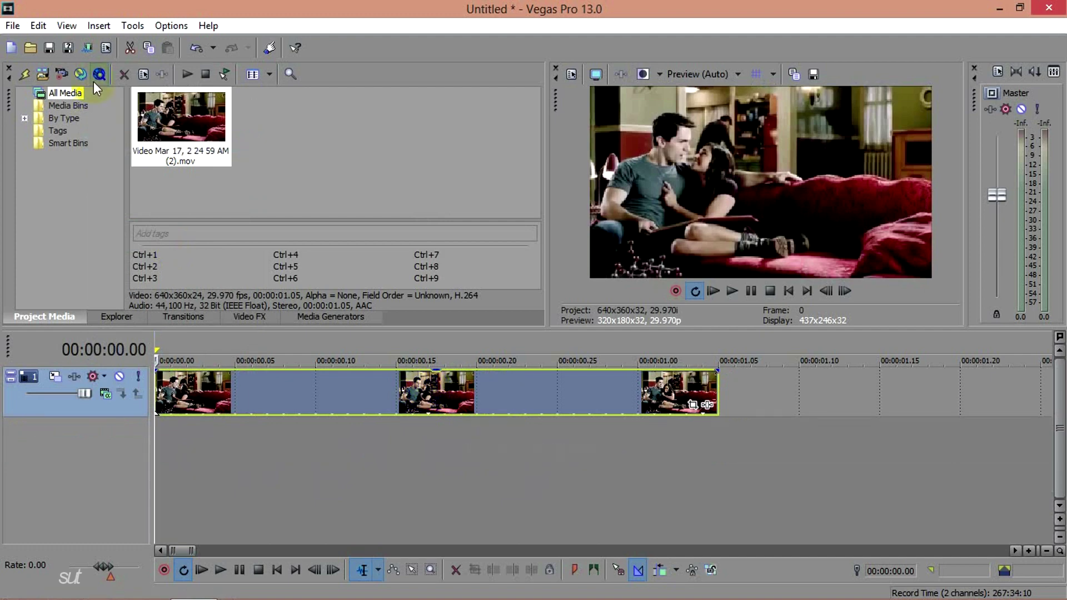
Step: Insert an empty audio track, move it above the video track, and return the video track to first place
click(97, 26)
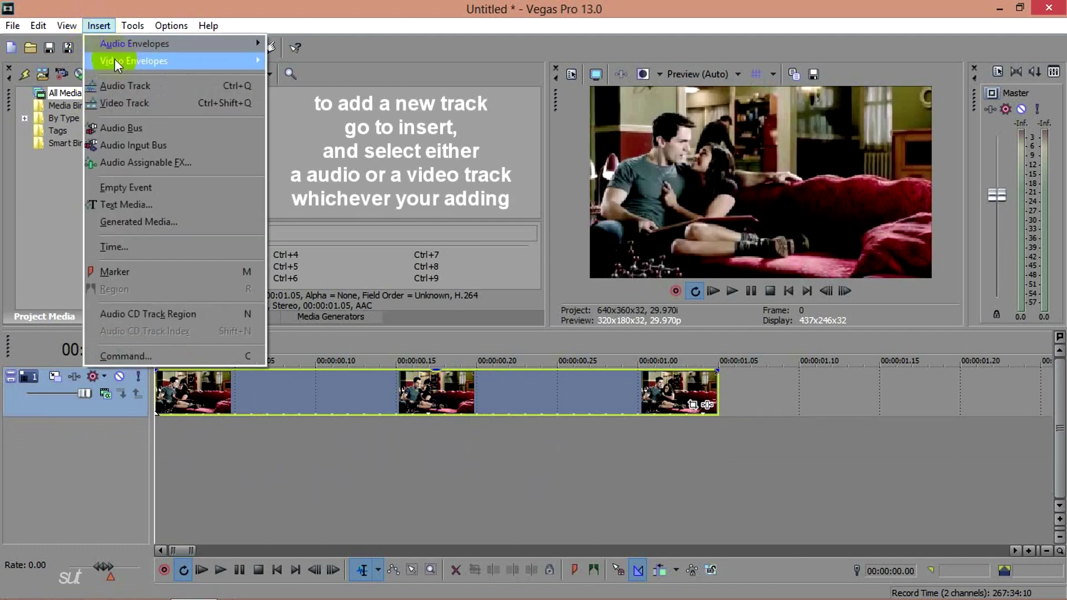
click(134, 87)
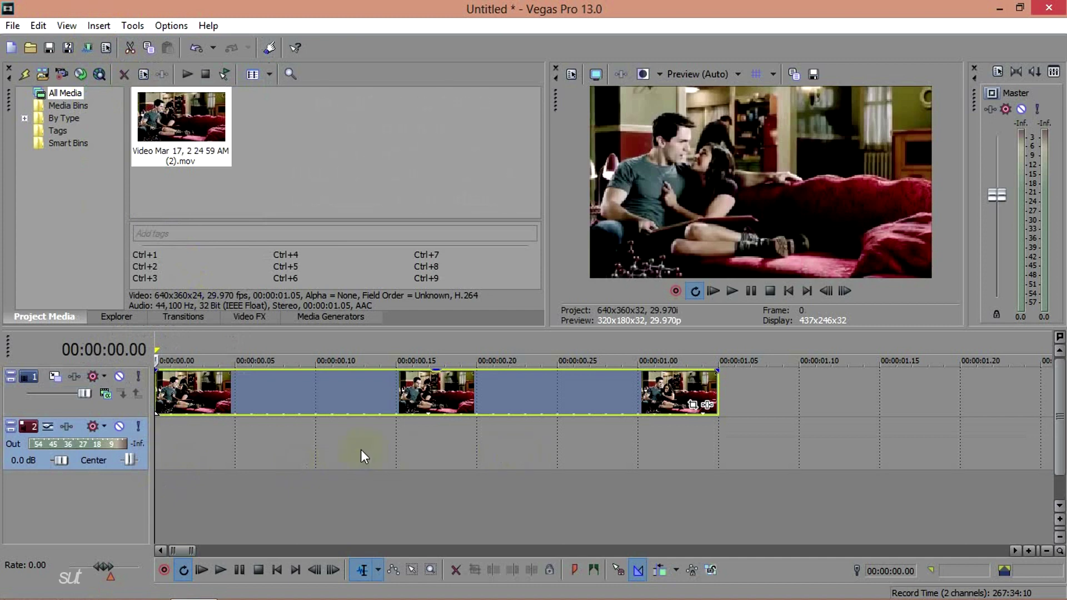
drag(77, 428, 76, 377)
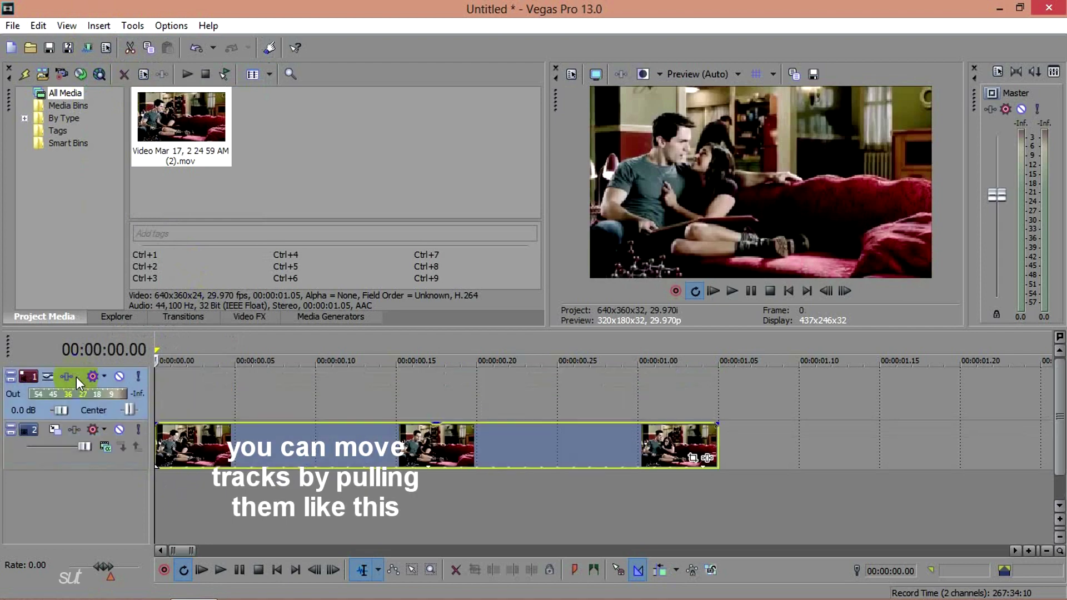
drag(144, 458, 142, 368)
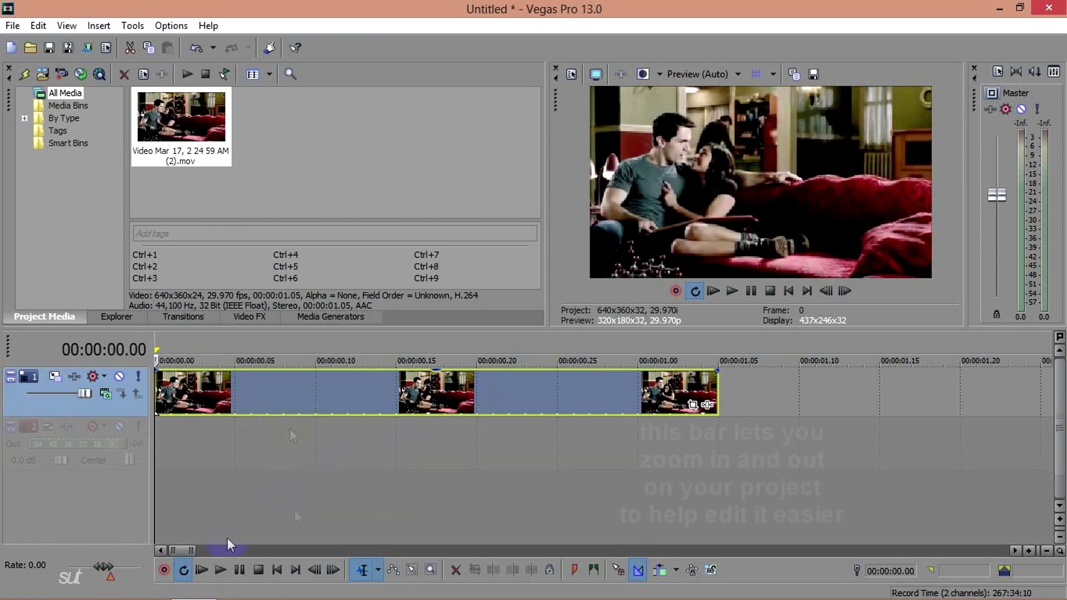
Step: Split the video clip at 00:00:00.16 and shift its second part further along the timeline
mouse_move(192, 551)
mouse_down()
mouse_move(371, 547)
mouse_move(191, 538)
mouse_up()
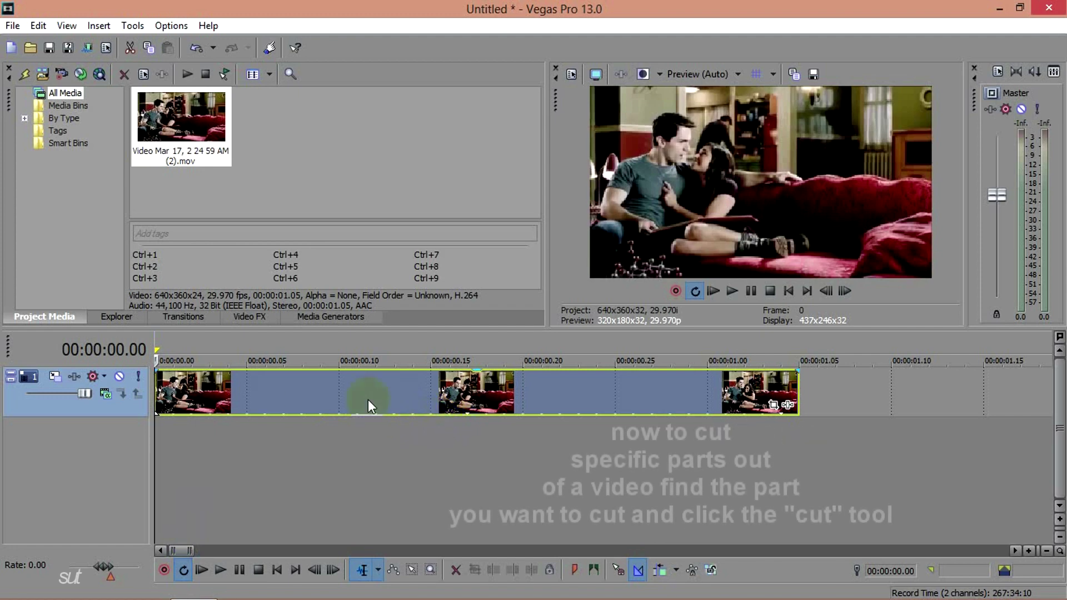
click(196, 404)
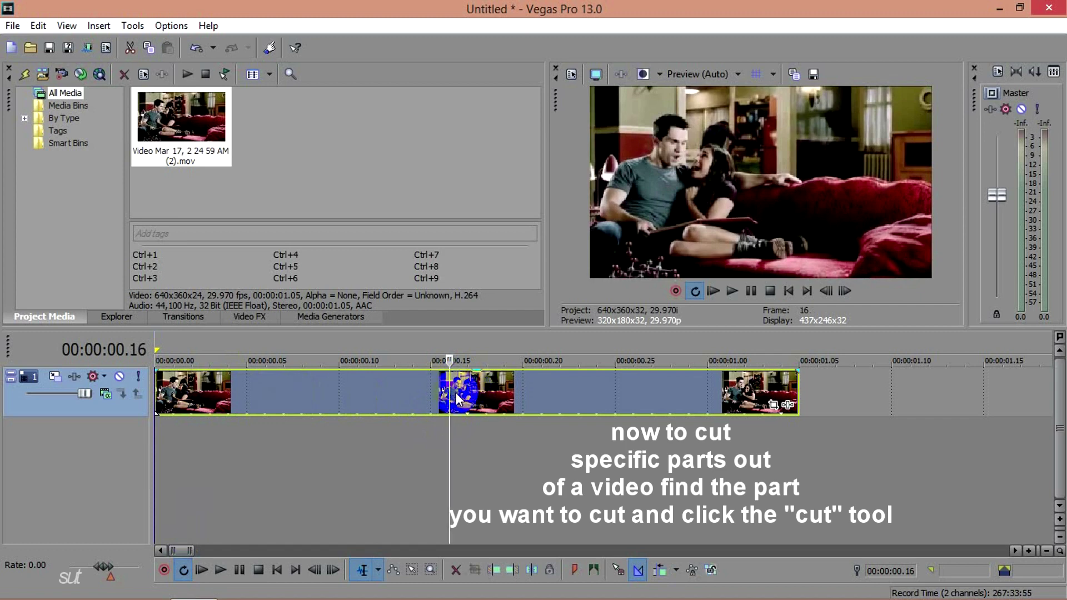
click(532, 569)
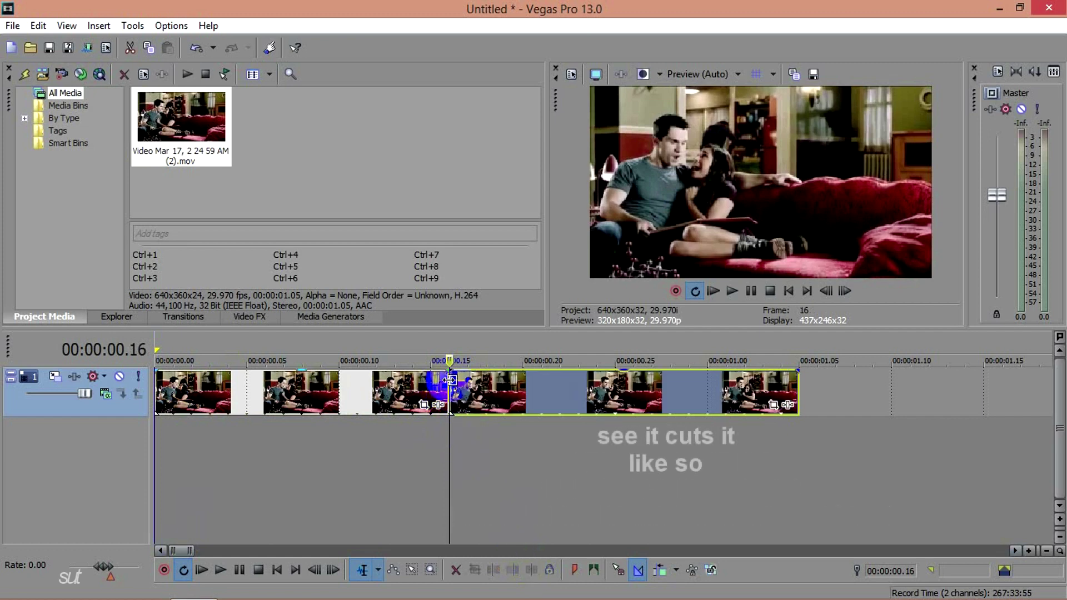
drag(469, 391, 581, 390)
Step: Overlap the second clip onto the end of the first by about two frames to form a crossfade
scroll(582, 390, up, 3)
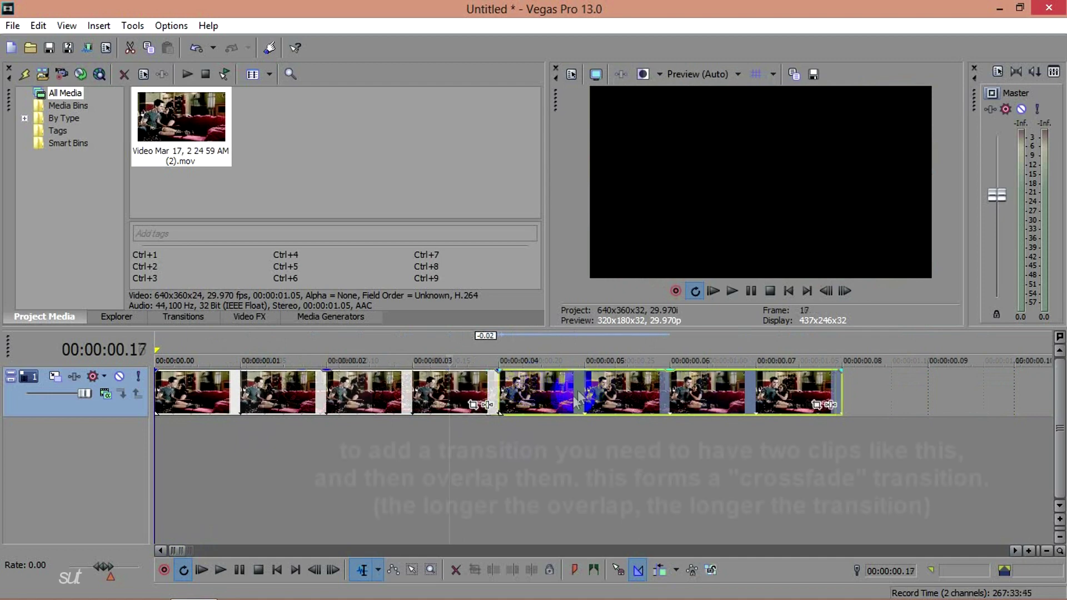
drag(180, 549, 187, 549)
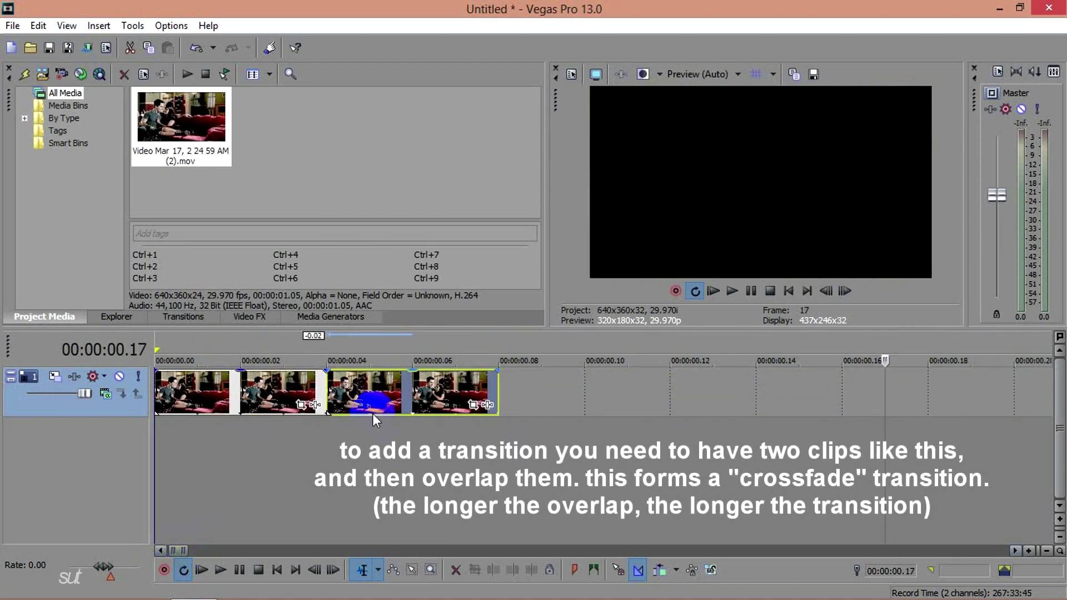
drag(376, 401, 285, 394)
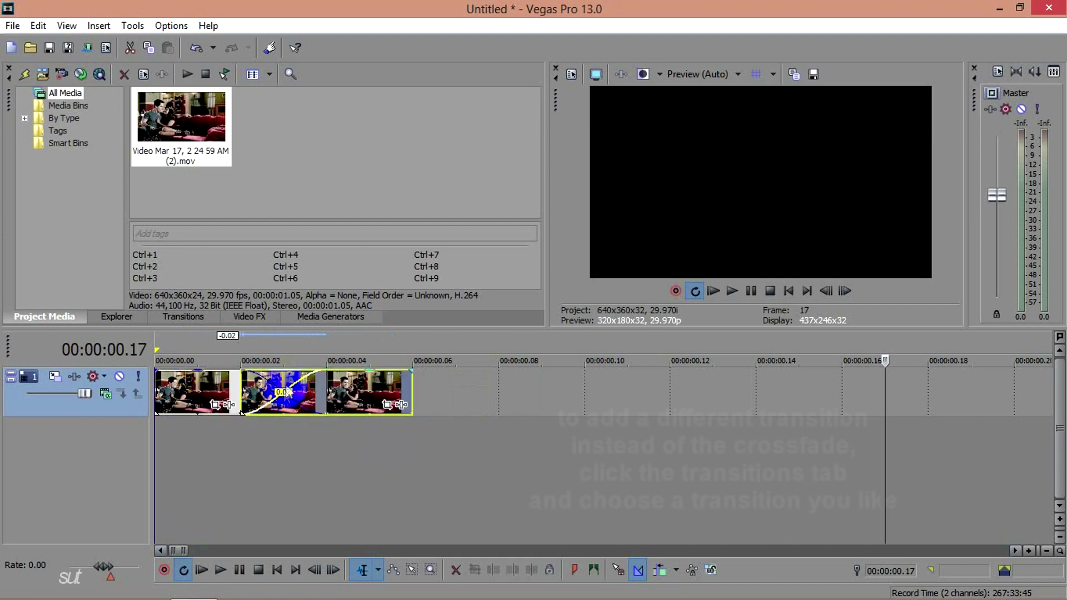
Step: Replace the crossfade between the two clips with the Linear Wipe transition, using the "Top-Left, Diagonal, Soft Edge" preset
click(184, 317)
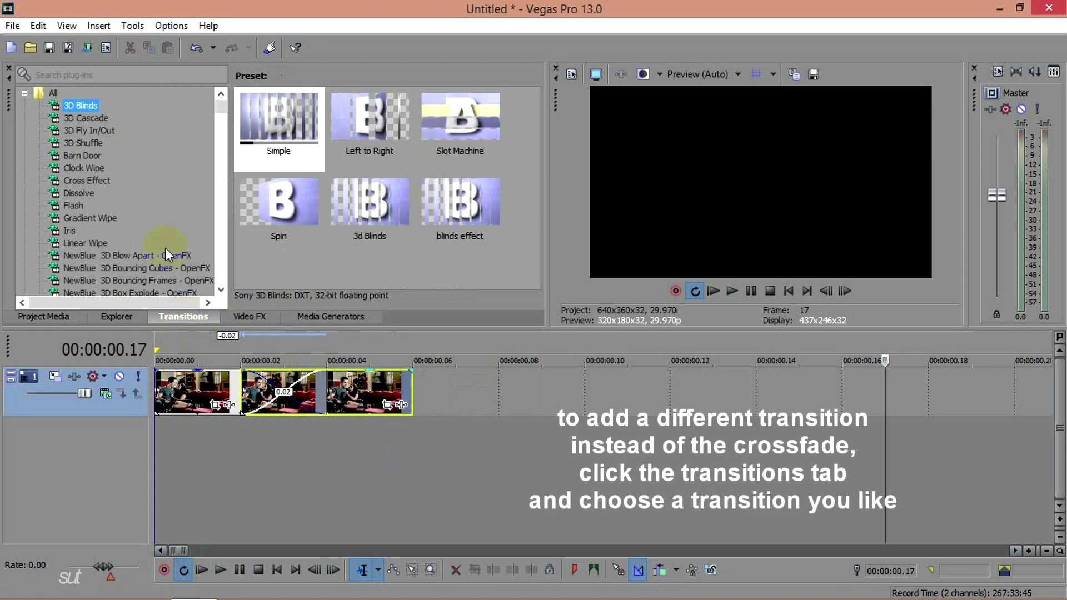
mouse_move(222, 108)
mouse_down()
mouse_move(223, 162)
mouse_move(221, 91)
mouse_move(221, 168)
mouse_move(220, 100)
mouse_up()
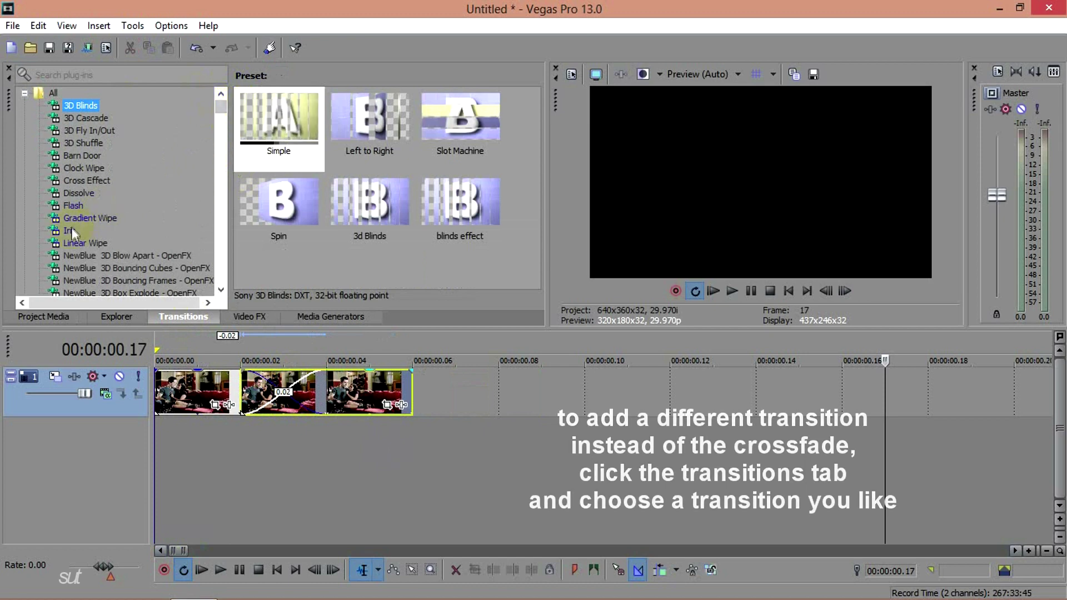
click(78, 242)
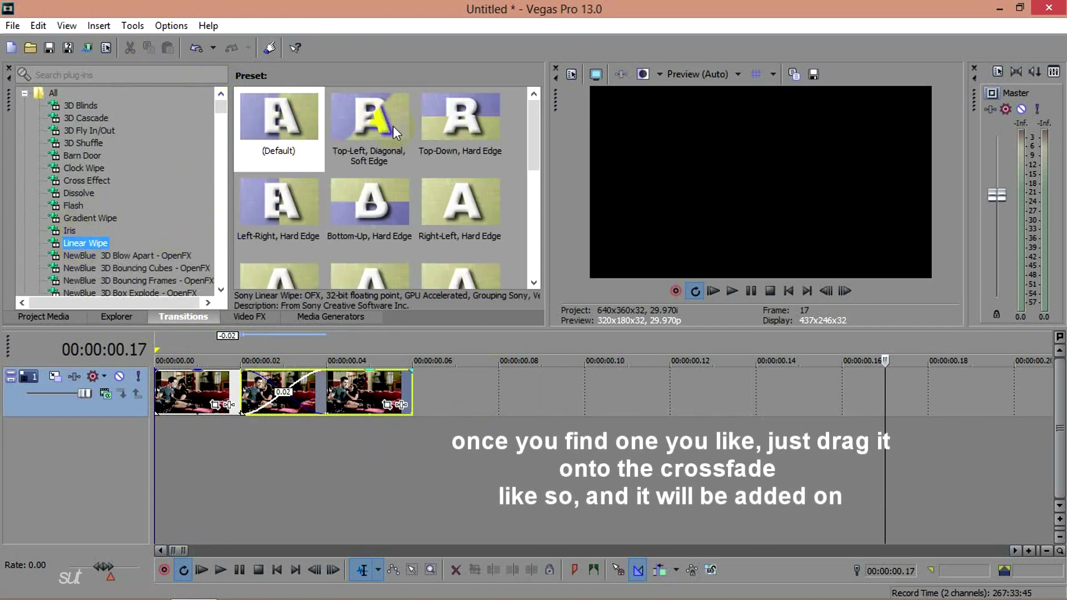
drag(339, 167, 369, 127)
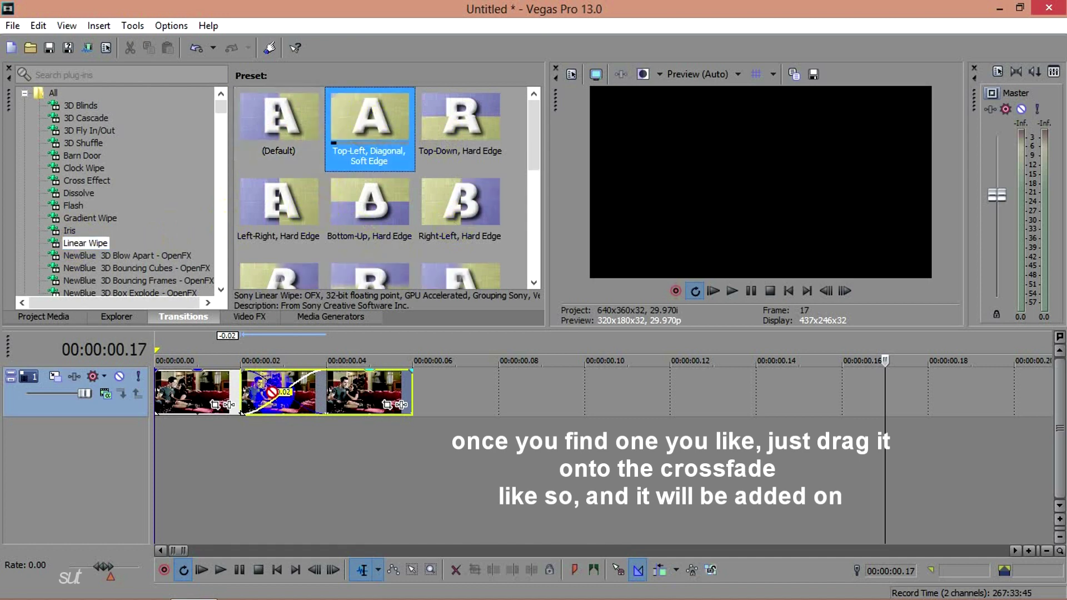
drag(294, 415, 296, 392)
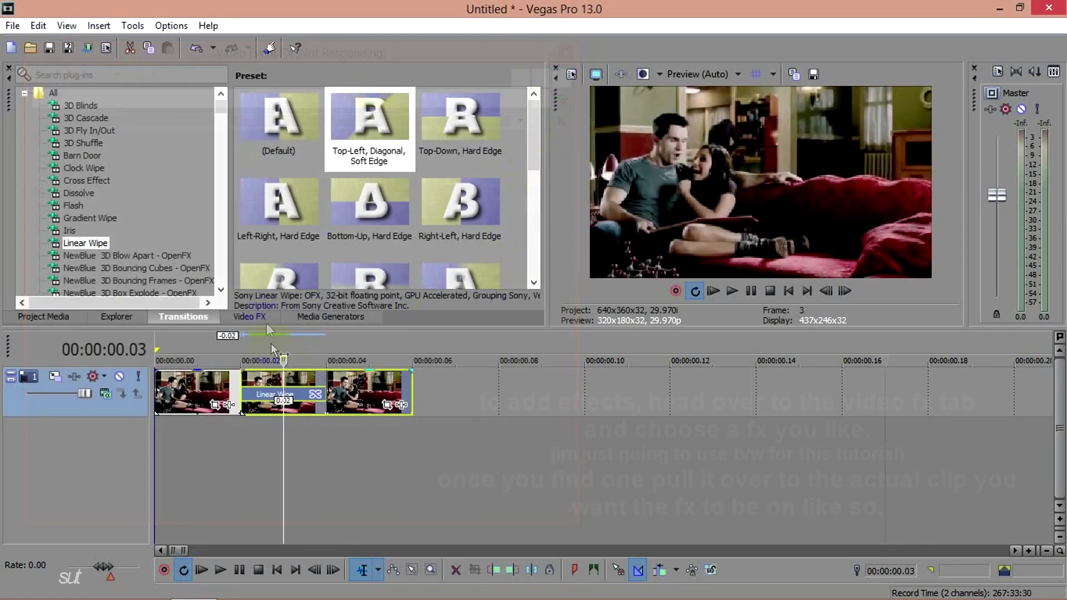
Step: Apply the Black and White video effect with the (Default) preset to the second clip and try out its blend amount
click(265, 318)
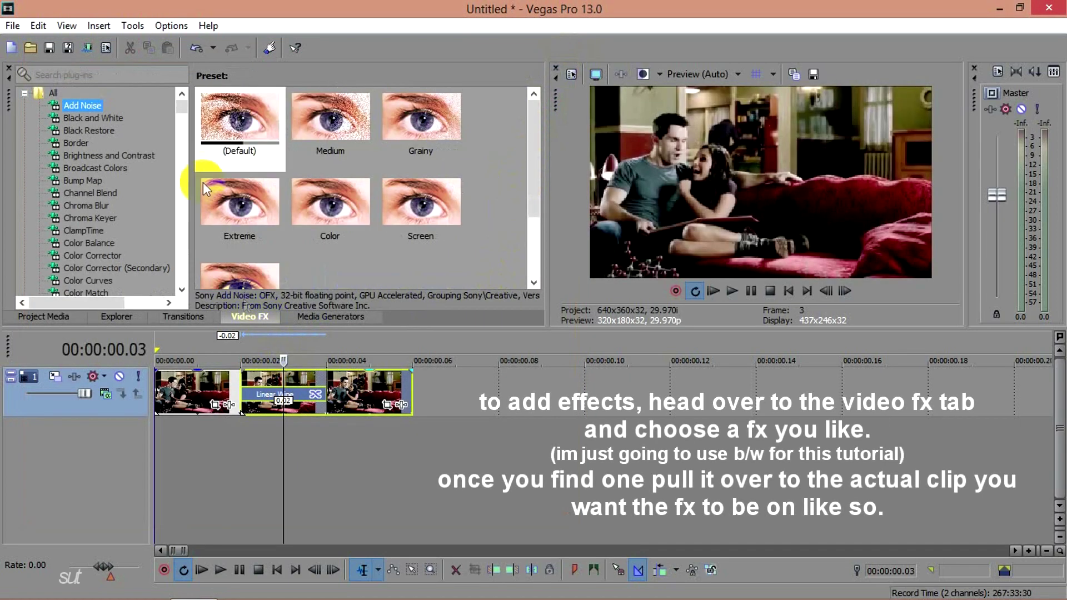
click(117, 119)
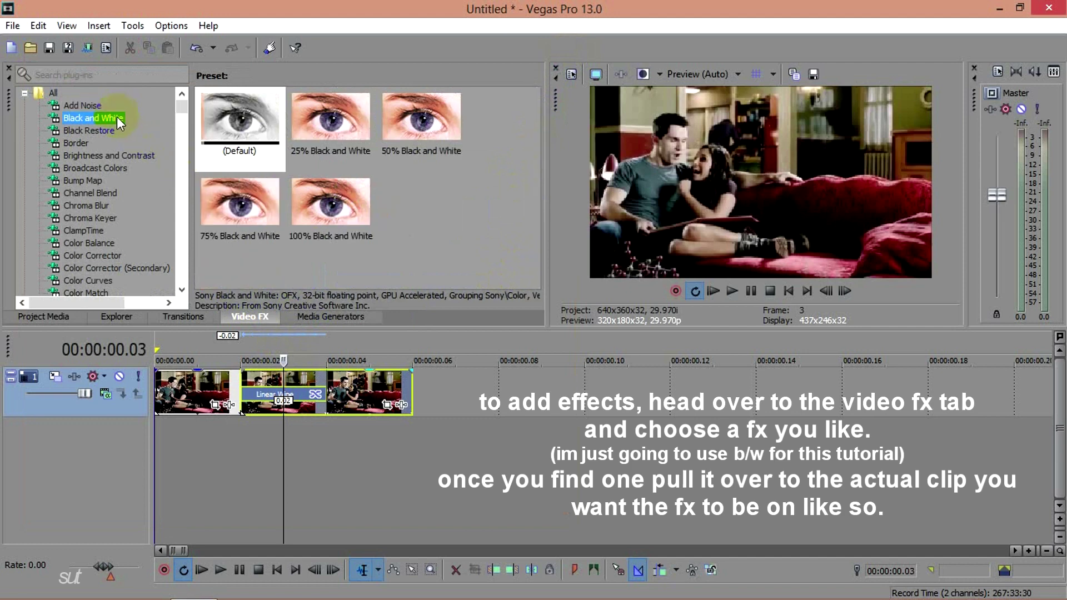
click(247, 119)
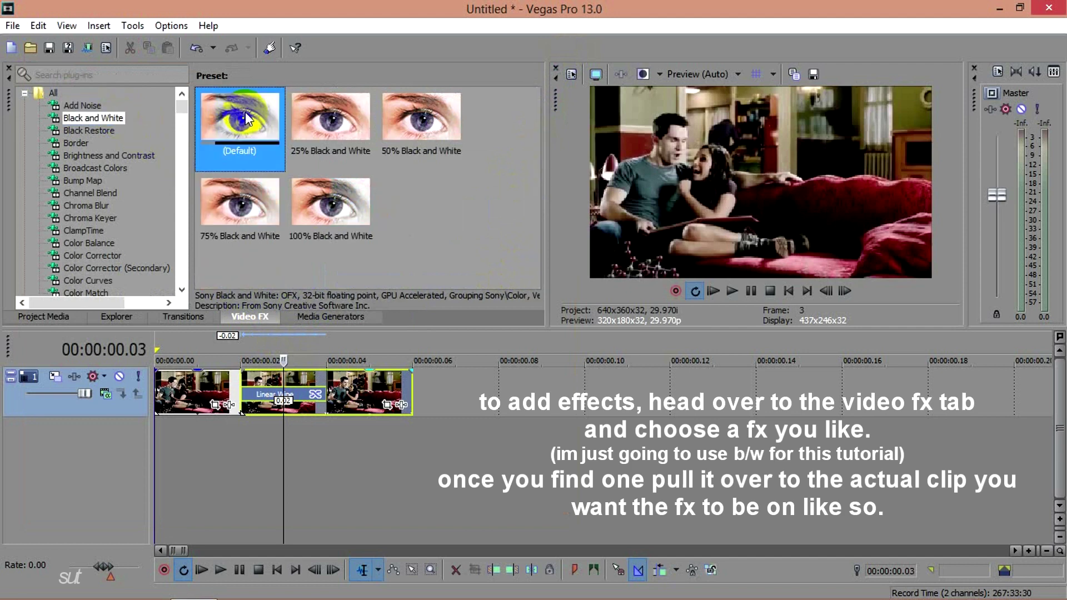
drag(352, 386, 352, 386)
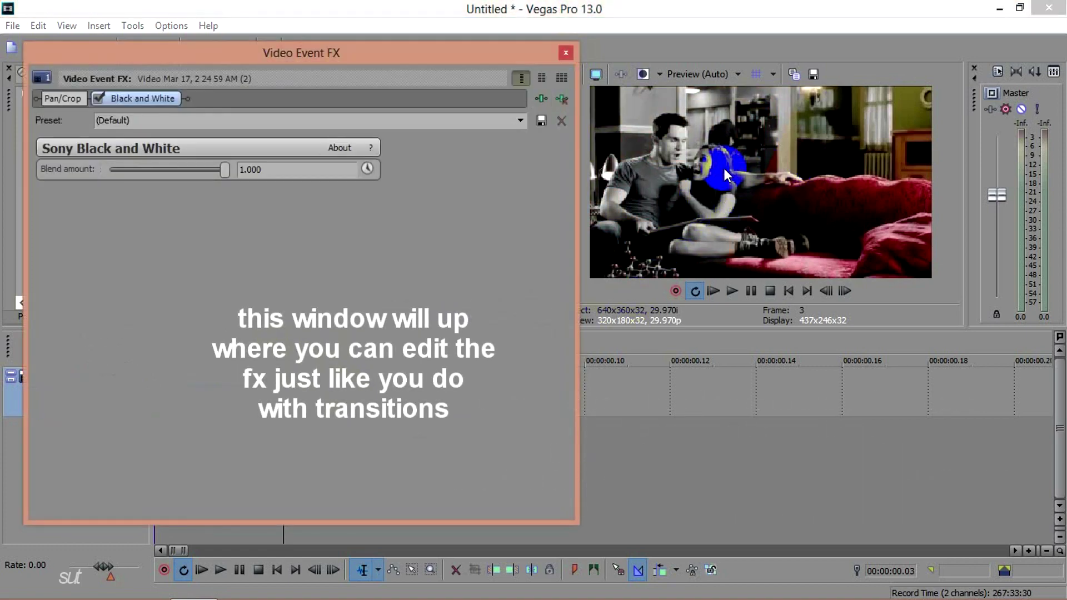
mouse_move(228, 169)
mouse_down()
mouse_move(131, 168)
mouse_move(216, 171)
mouse_up()
click(566, 53)
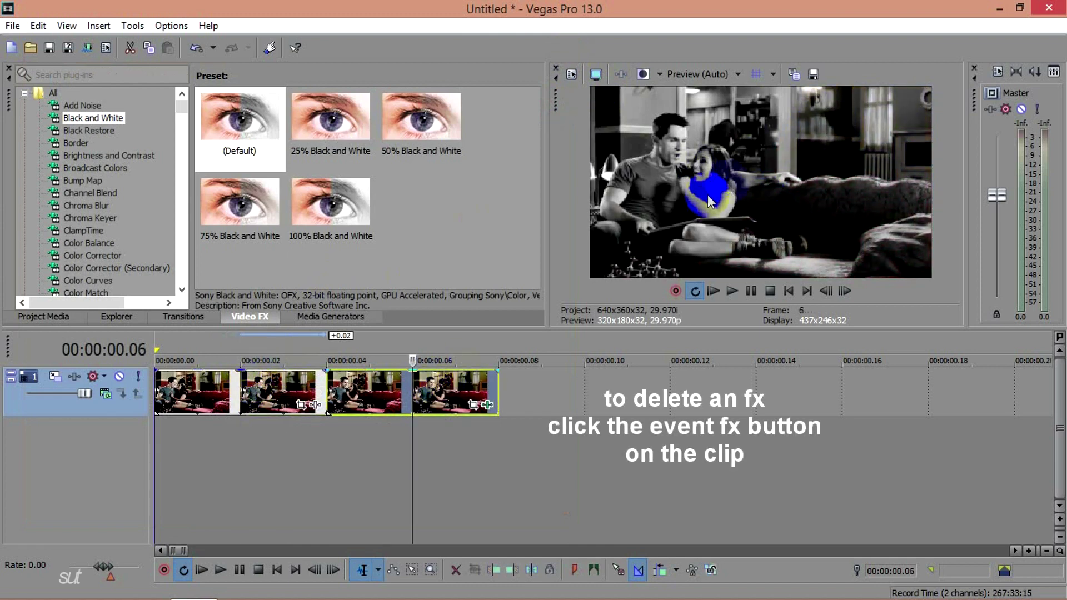
Step: Remove the Black and White effect from the second clip's effect chain
click(488, 406)
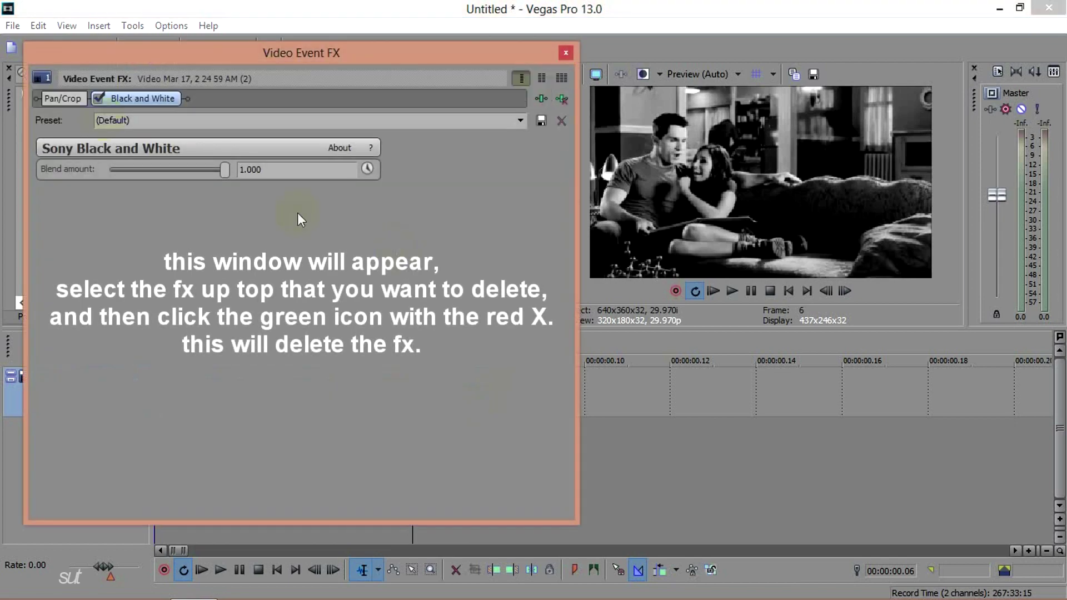
click(128, 94)
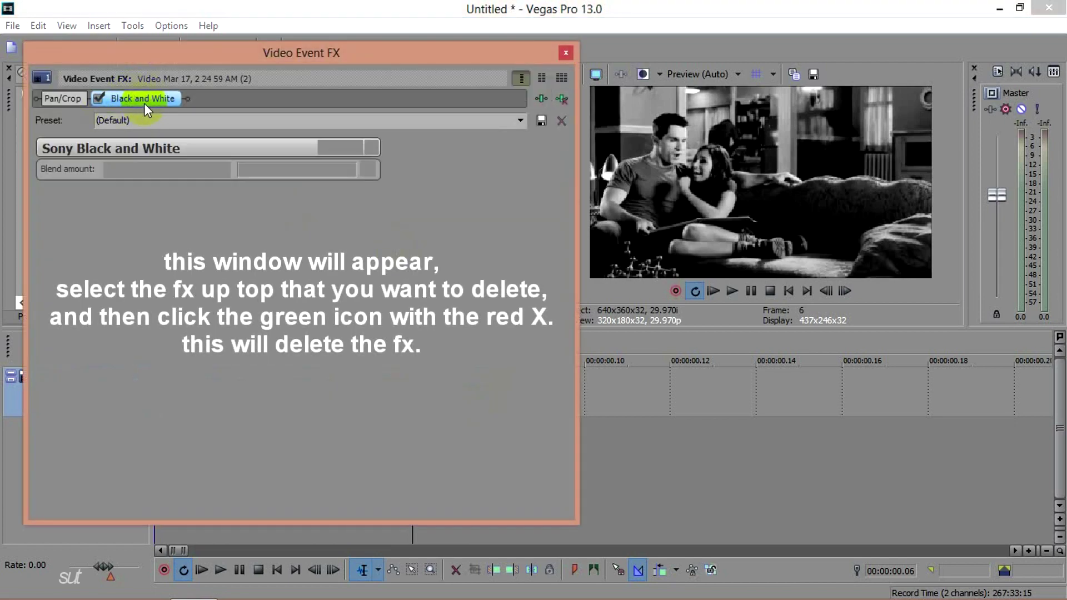
click(564, 98)
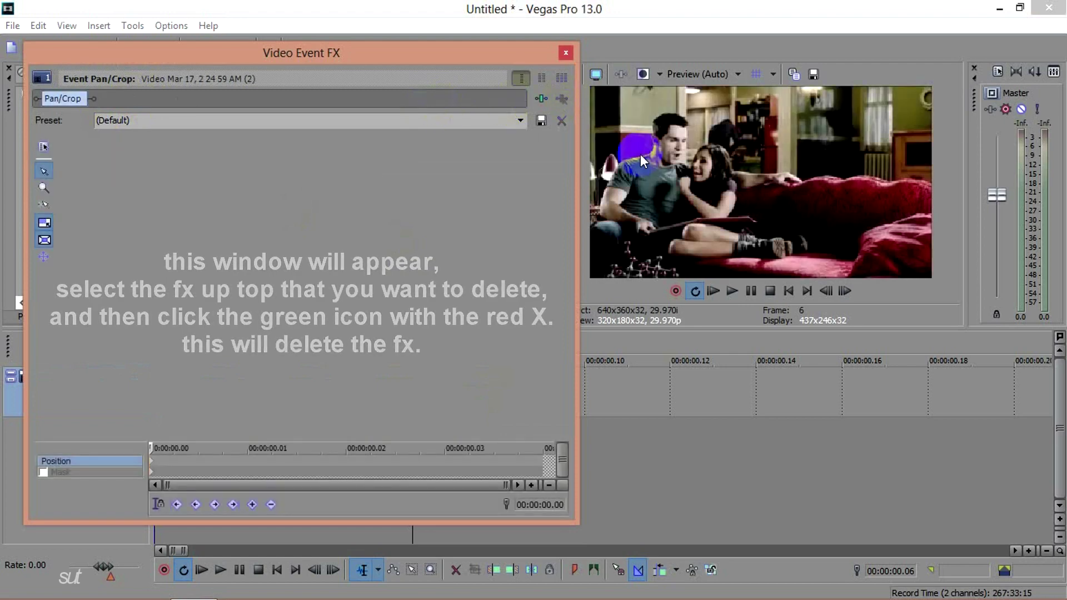
click(754, 205)
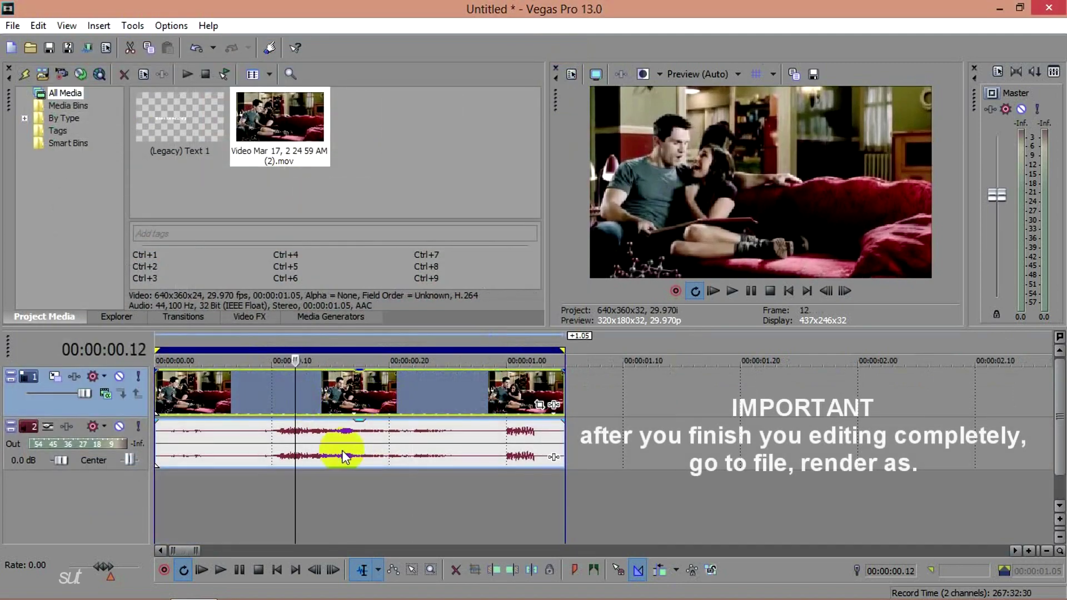
Step: Set up rendering of the project with the Sony AVC/MVC output format, trying the Internet 1920x1080-30p template and choosing Internet 1280x720-30p
click(7, 23)
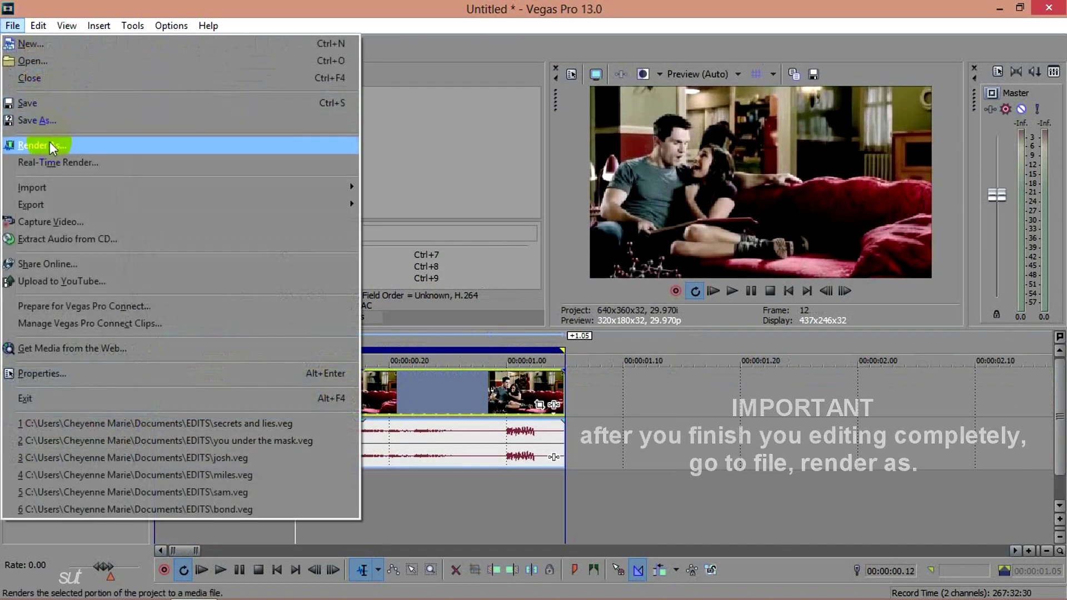
click(78, 144)
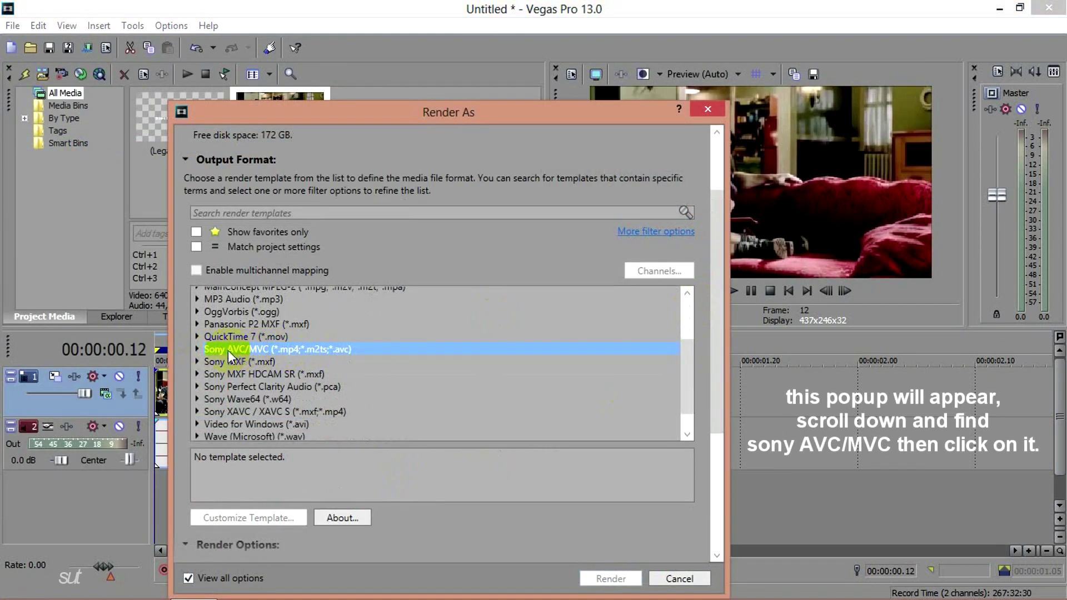
click(198, 348)
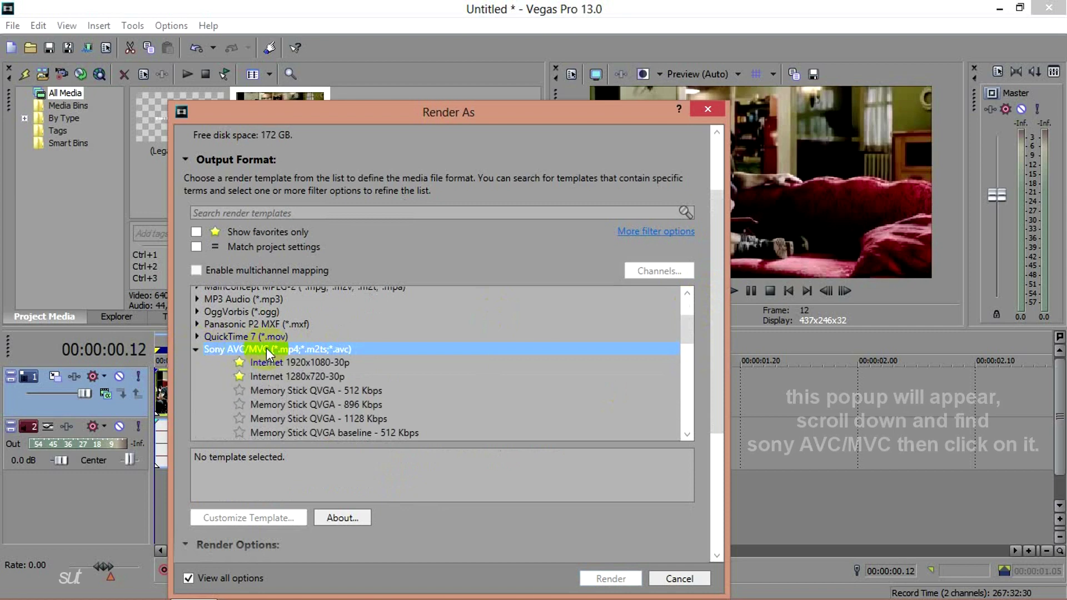
click(317, 364)
click(318, 377)
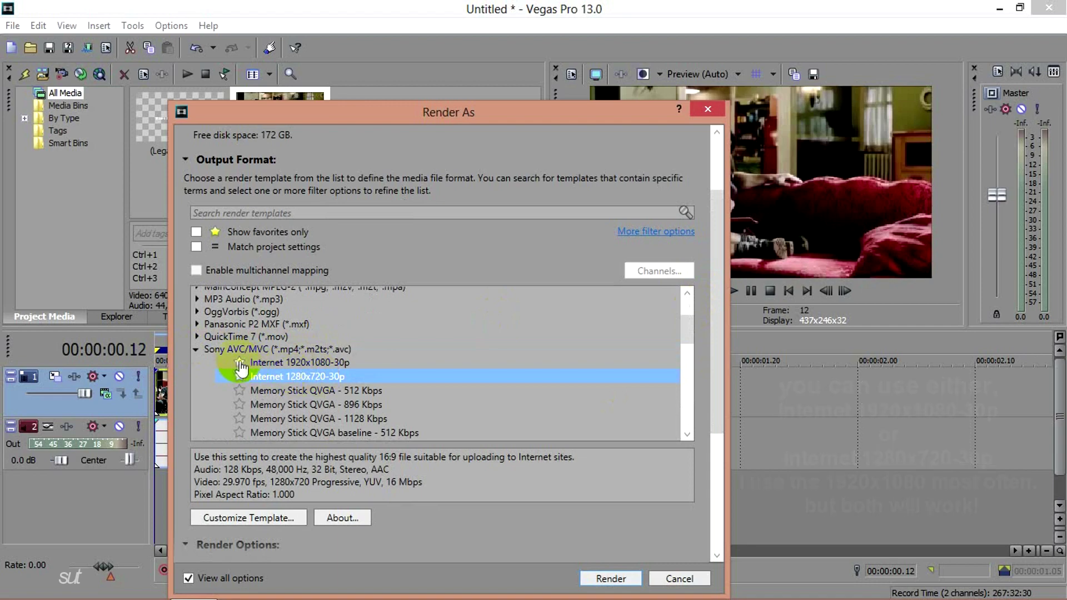
Step: Limit the render templates to favorites only and bring the remaining render options into view
click(197, 231)
click(514, 338)
drag(719, 329, 725, 451)
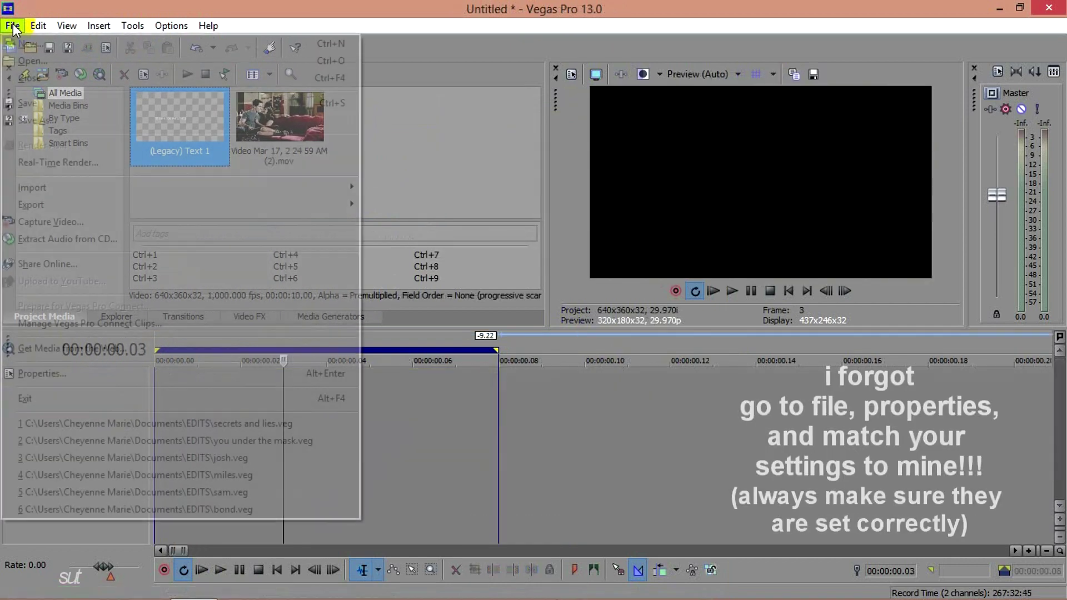
Step: Review the project properties, covering the video, audio, ruler, summary and audio CD settings
click(13, 26)
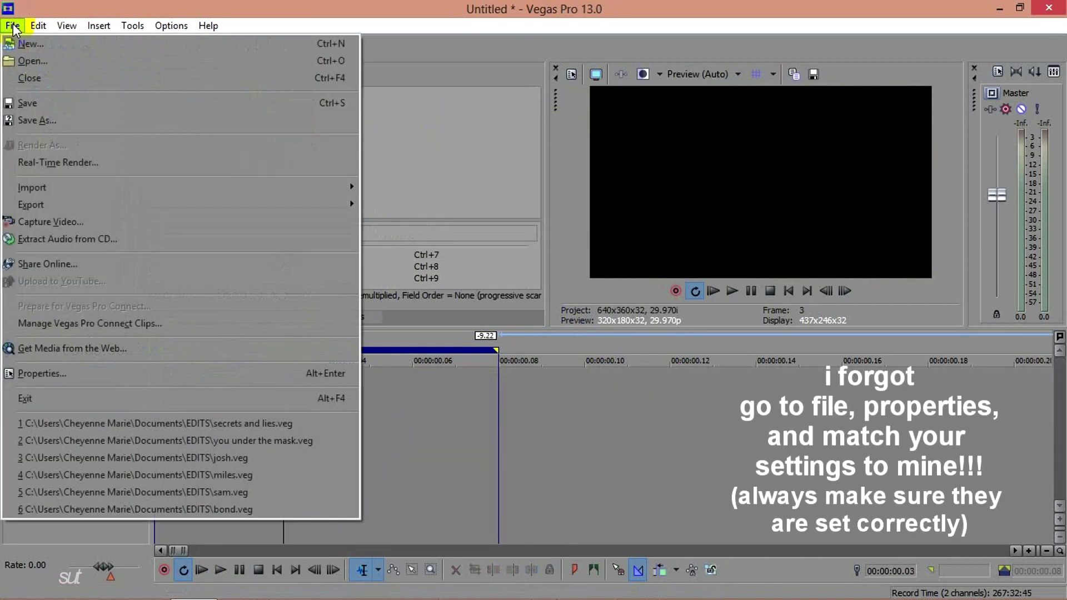
click(66, 380)
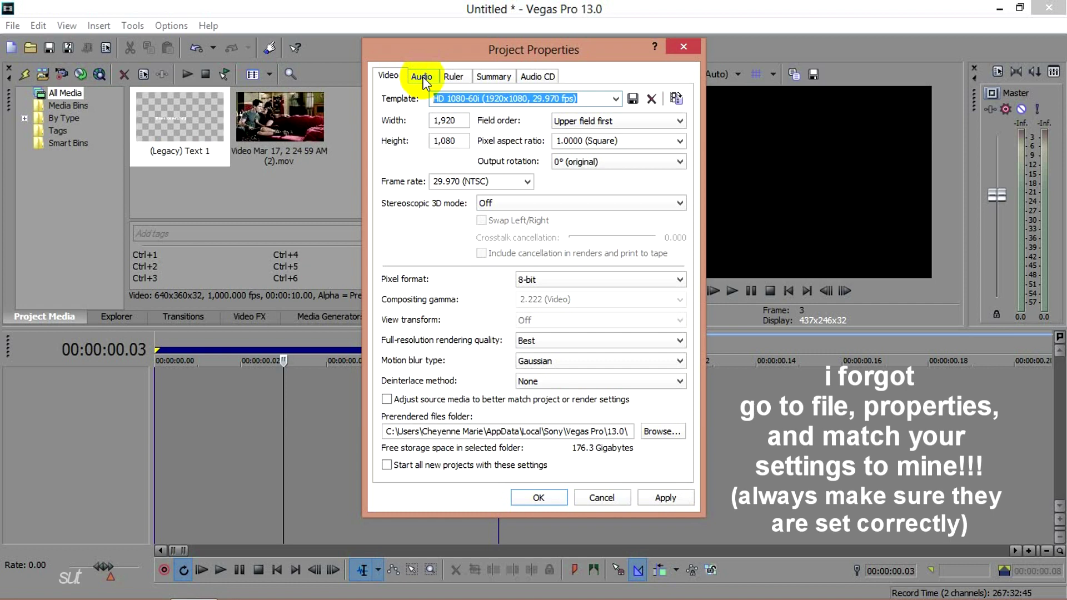
click(422, 77)
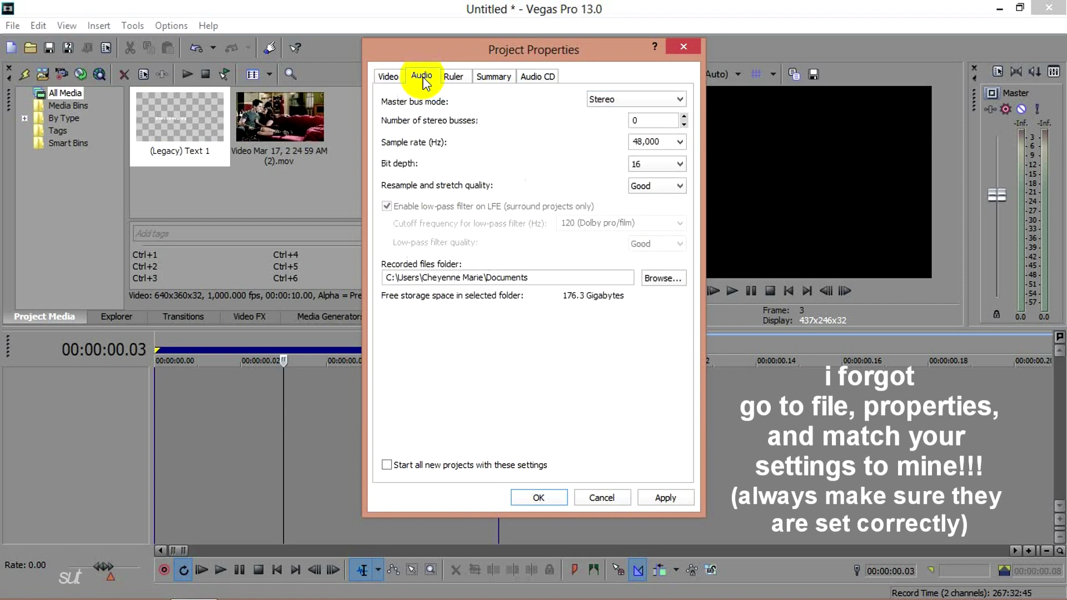
click(455, 79)
click(495, 80)
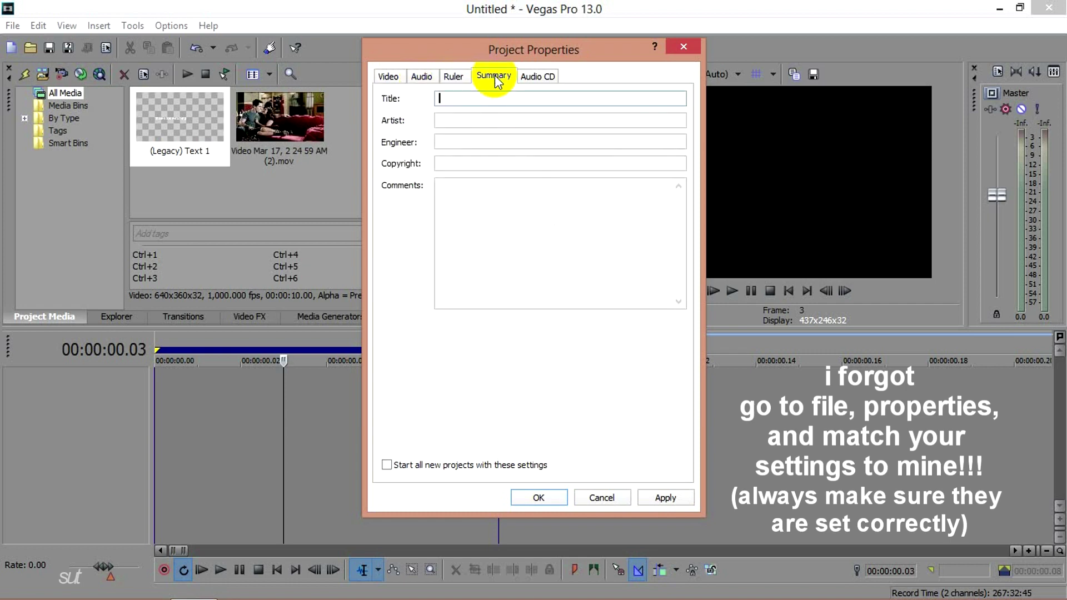
click(538, 76)
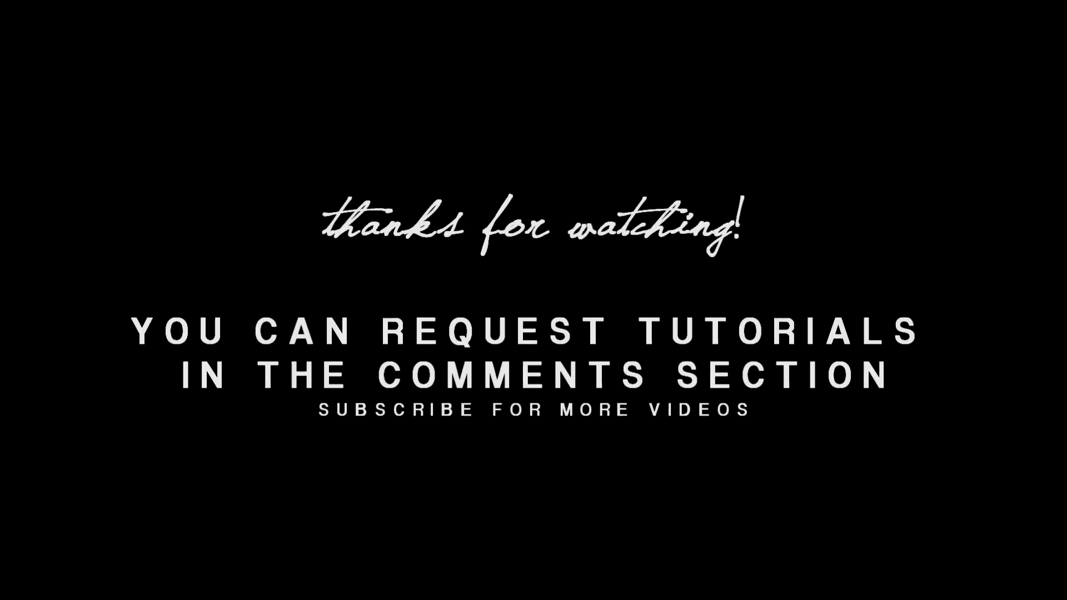